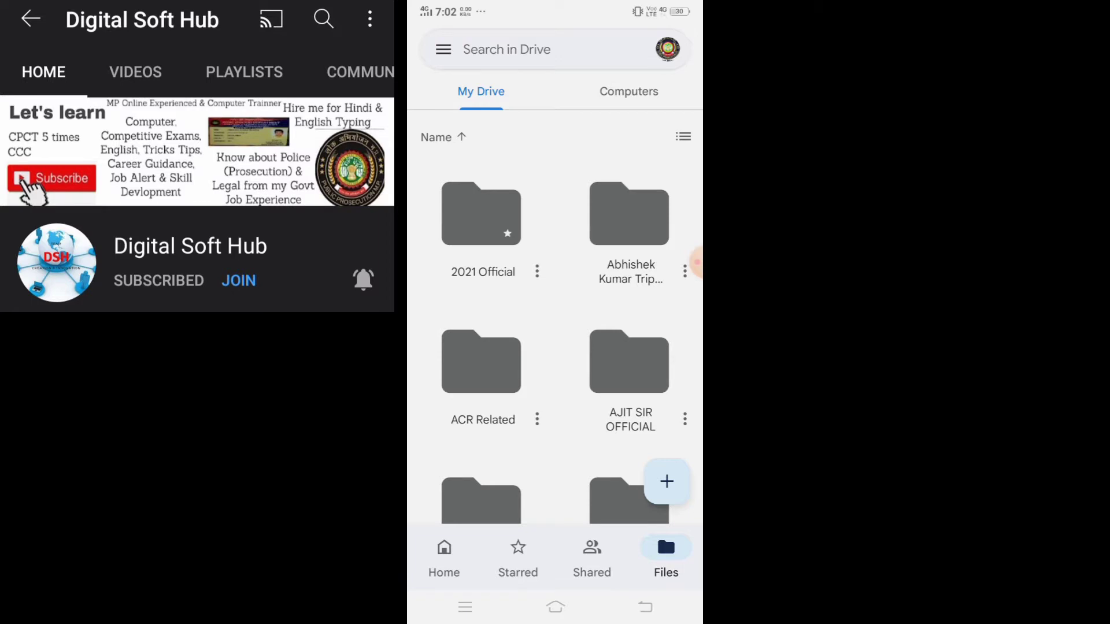
Start an upload from Drive's + menu and show the phone's Downloads folder in the picker
click(666, 481)
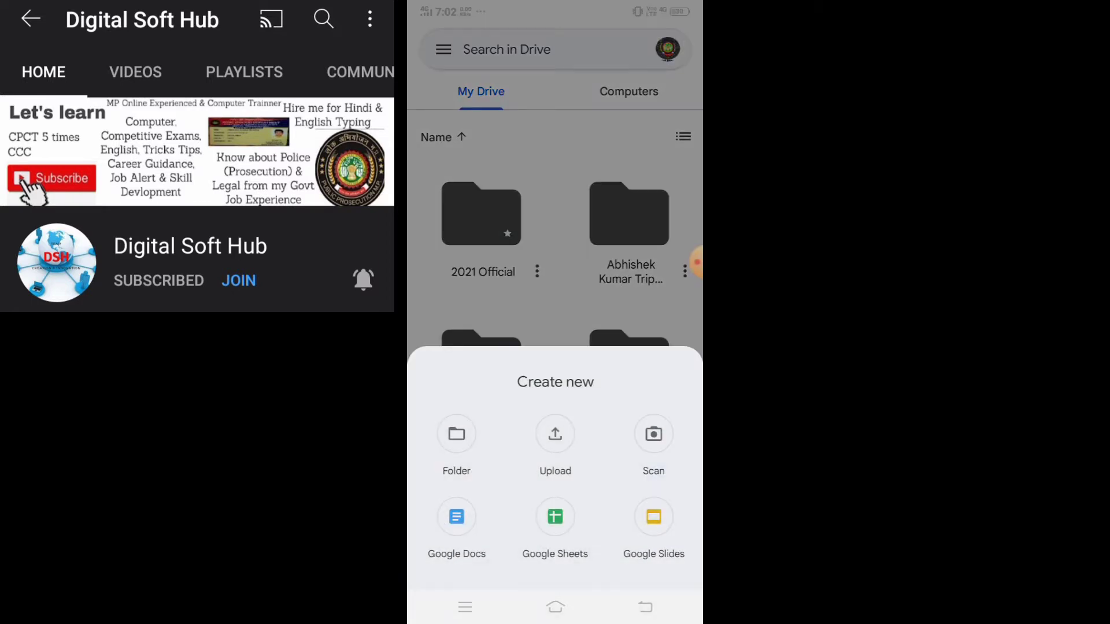
click(695, 262)
drag(587, 392, 532, 438)
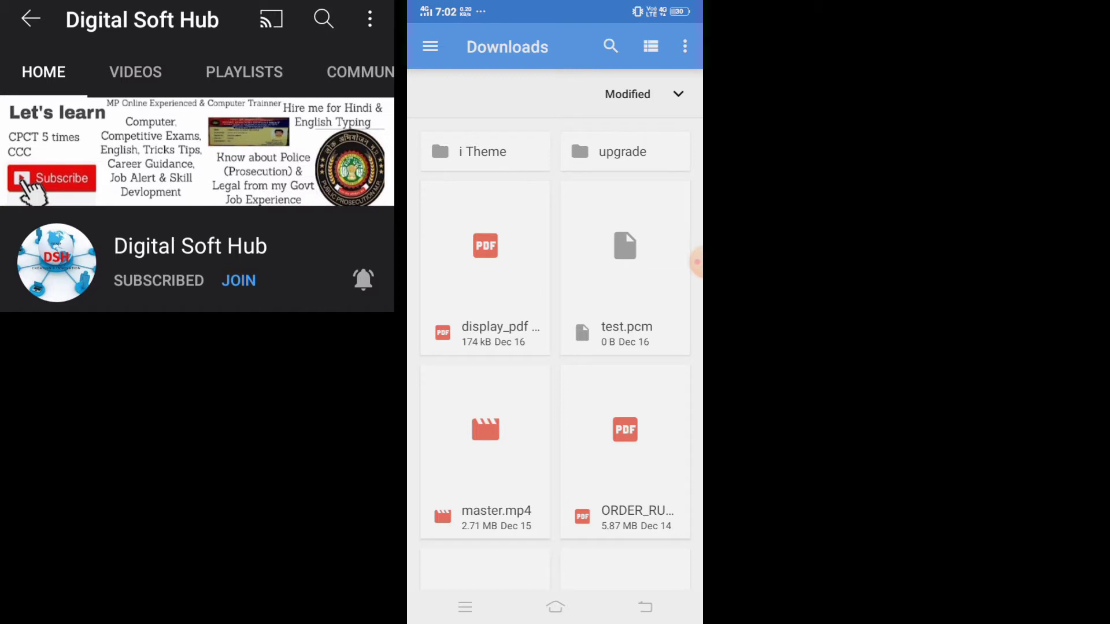
Pick display_pdf (4).pdf from Downloads and find its 'Waiting for Wi-Fi' tile in My Drive
click(624, 261)
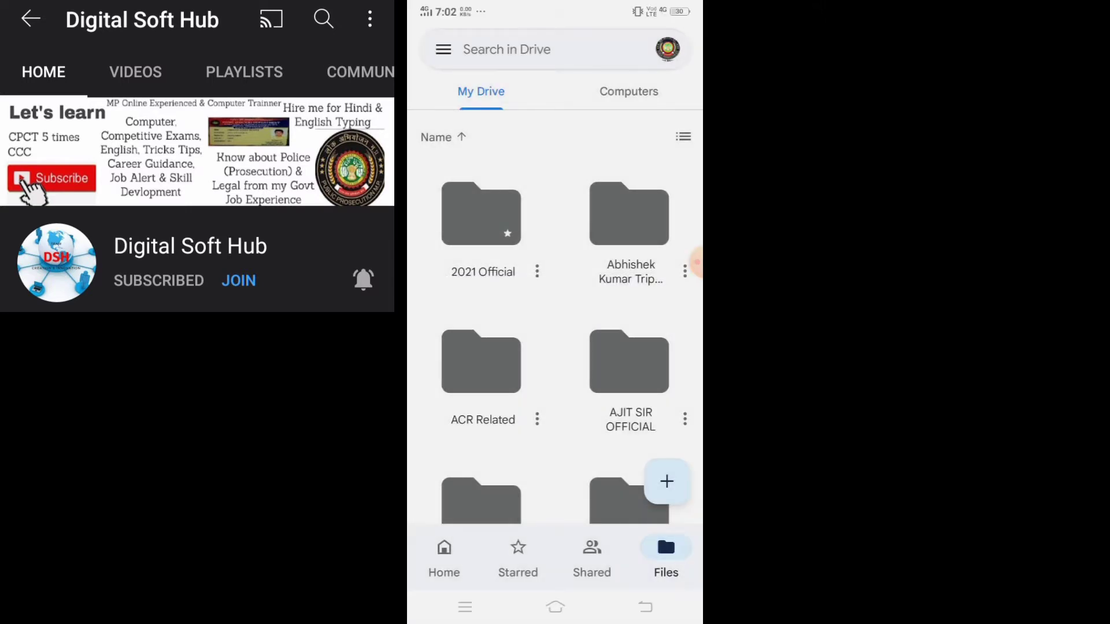
scroll(555, 304, down, 10)
scroll(554, 303, down, 5)
scroll(555, 303, down, 5)
scroll(555, 304, down, 5)
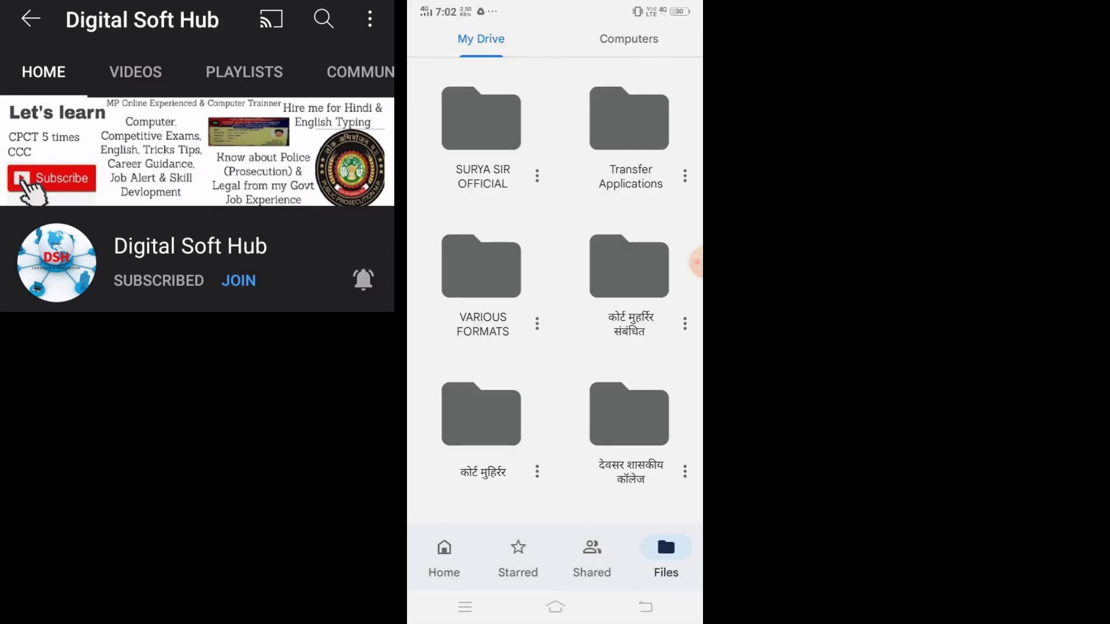
scroll(555, 304, down, 5)
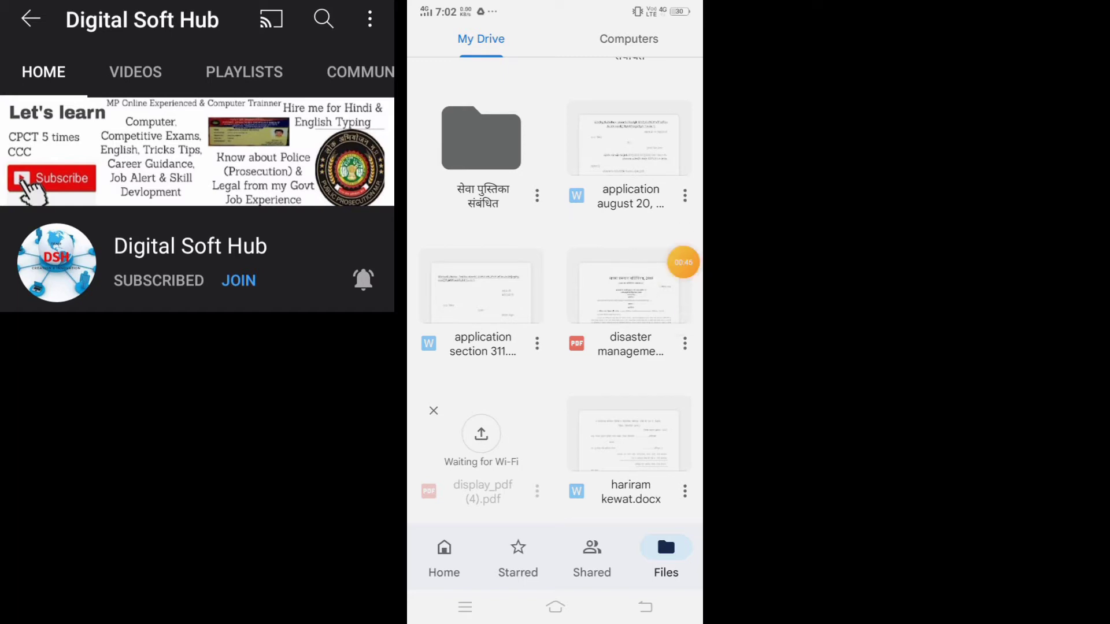
click(645, 286)
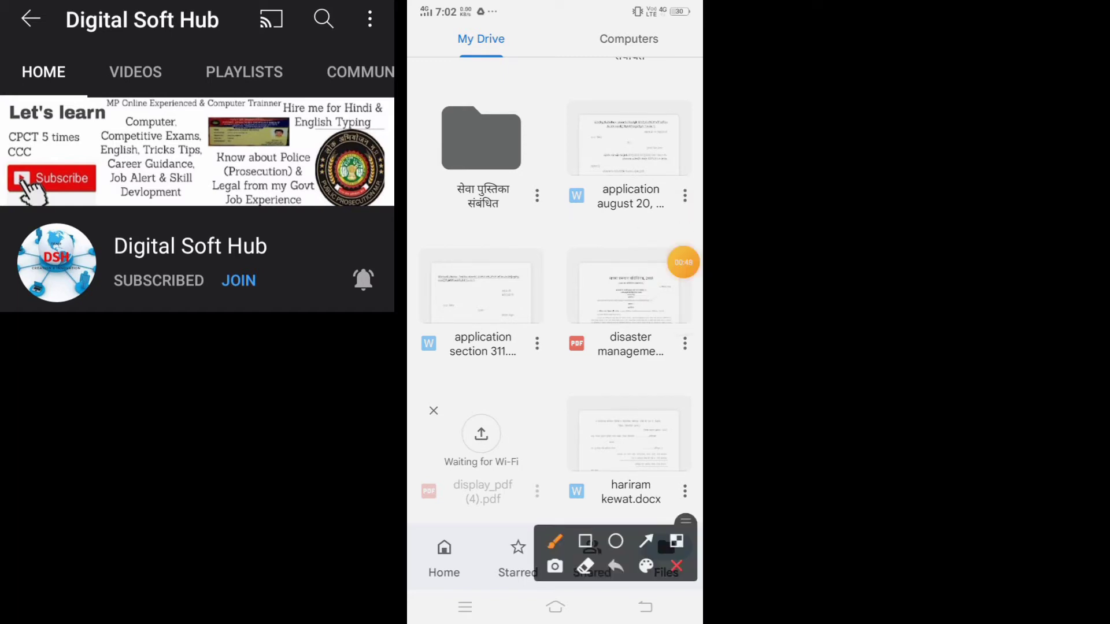
drag(527, 400, 459, 416)
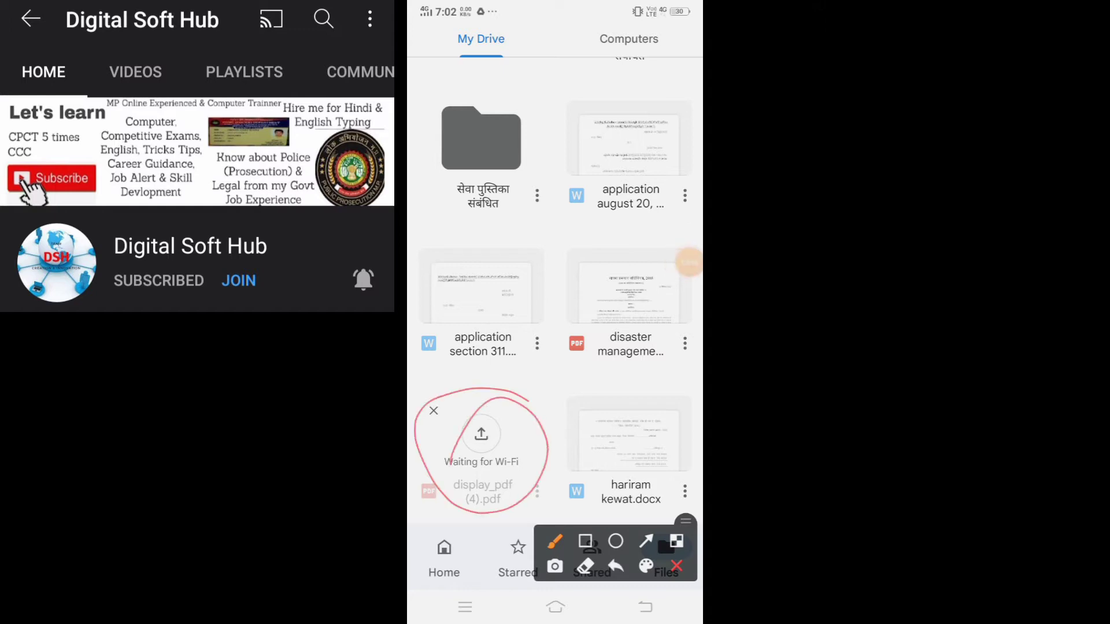
drag(509, 477, 569, 430)
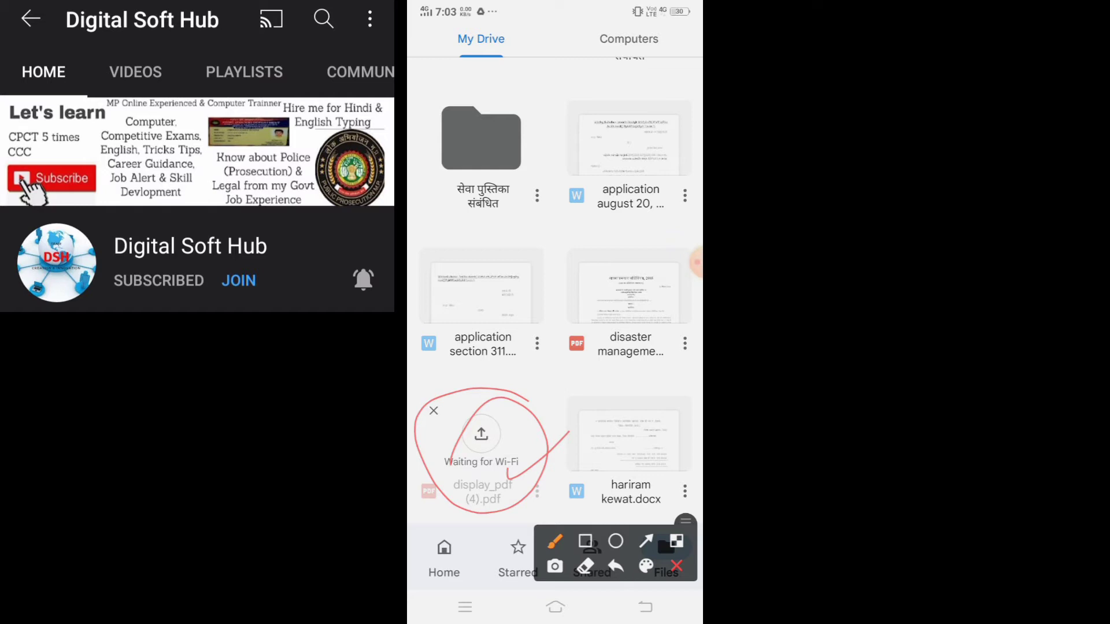
click(676, 567)
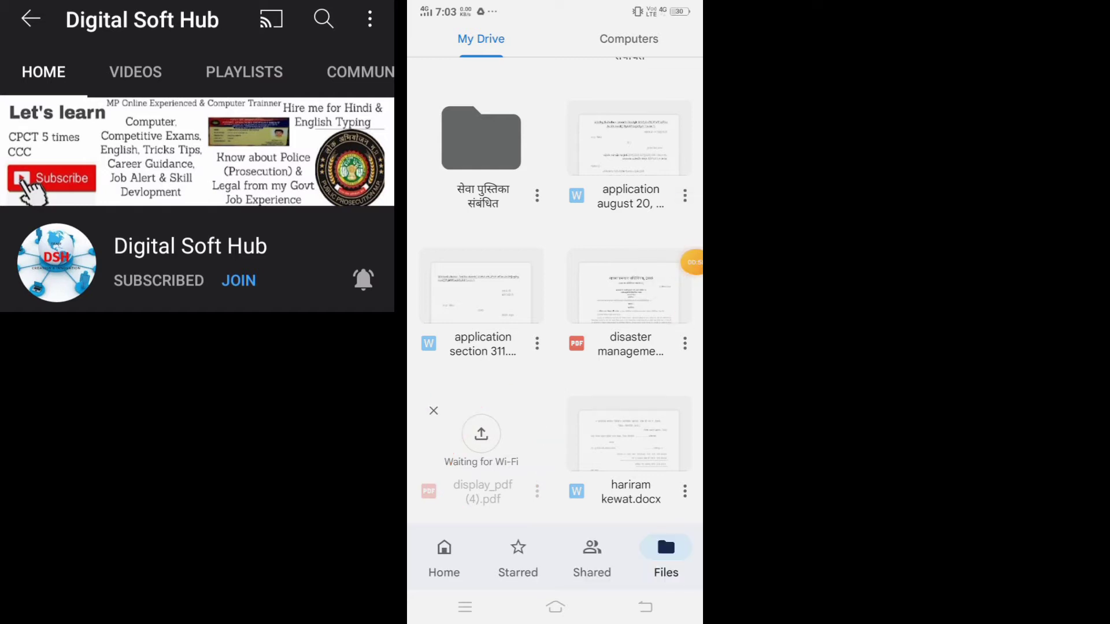
scroll(555, 304, up, 3)
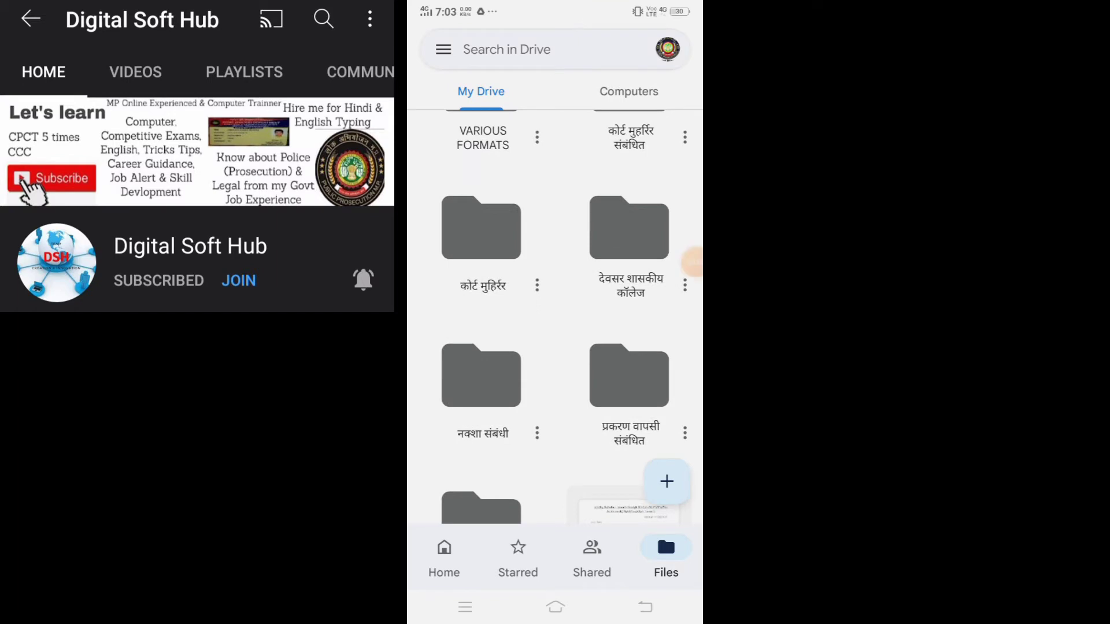
Bring up Drive's main navigation menu from the My Drive view
click(691, 262)
click(646, 286)
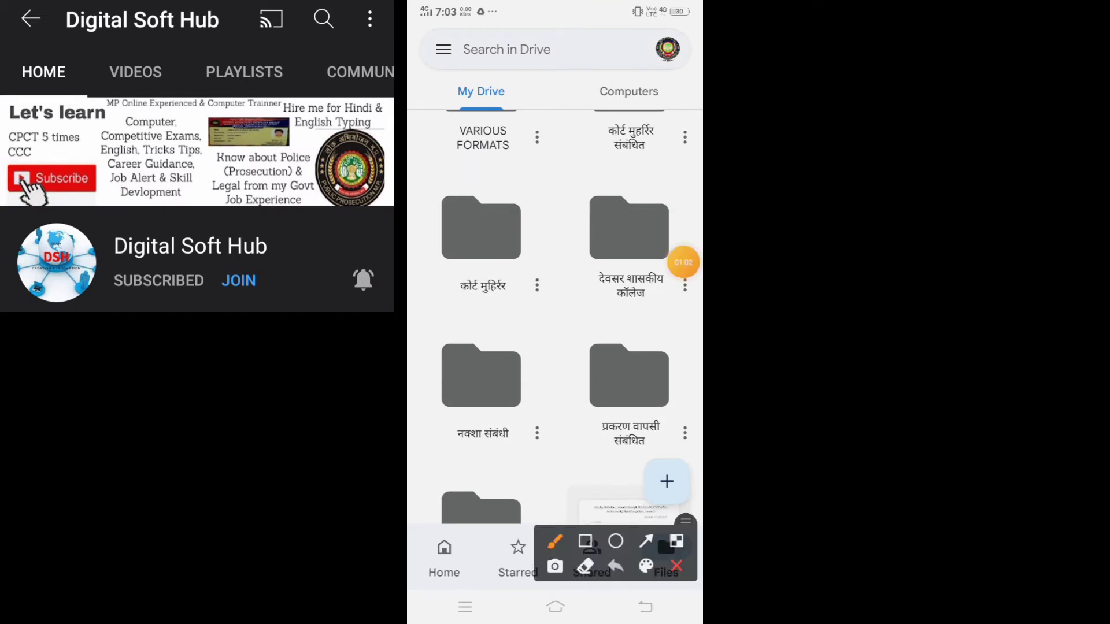
drag(488, 217, 490, 82)
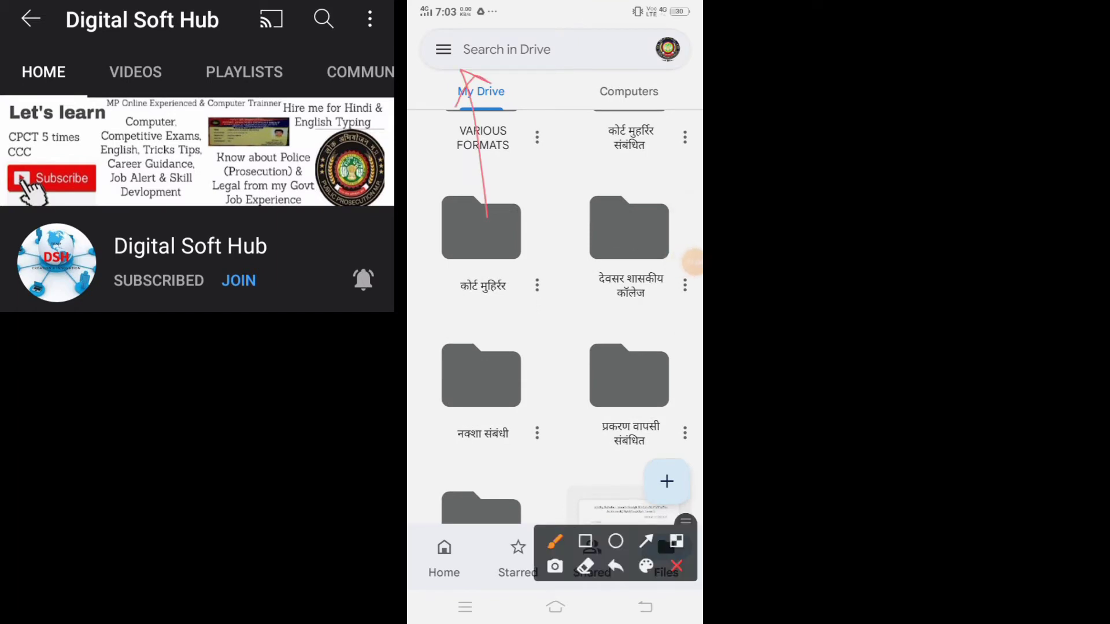
click(676, 566)
click(443, 50)
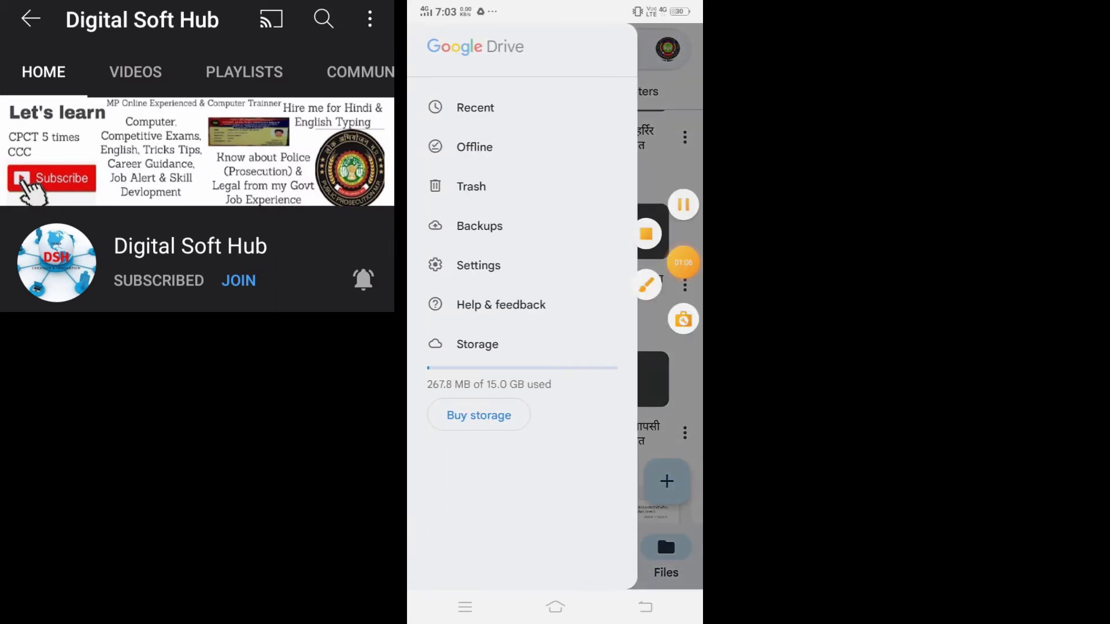
click(682, 262)
drag(495, 248, 607, 251)
drag(451, 253, 589, 278)
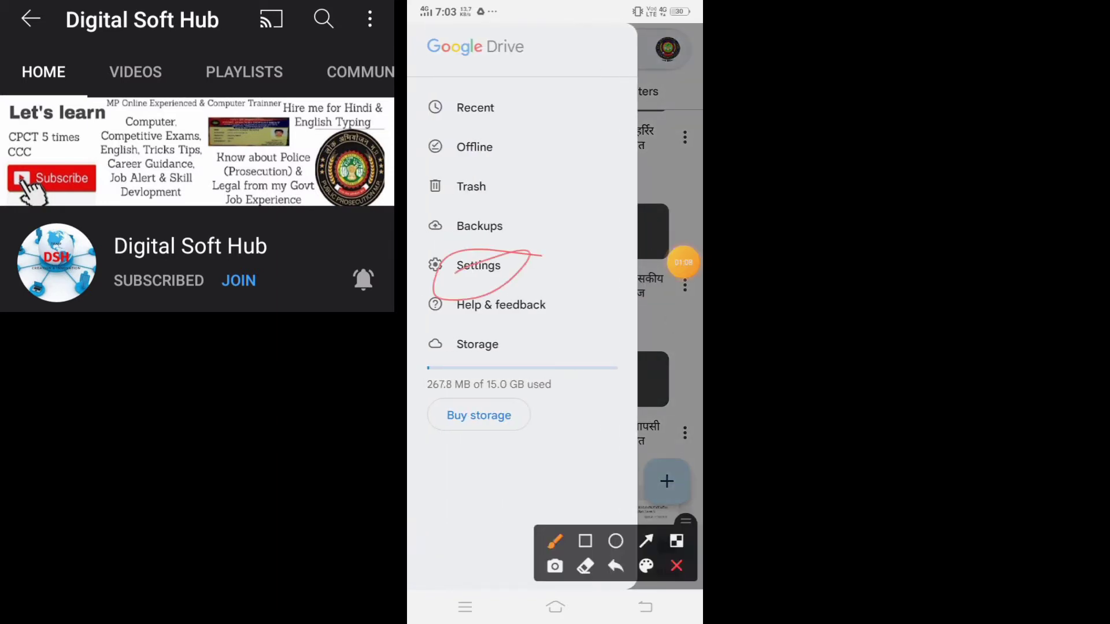
click(677, 568)
In Settings under Data usage, toggle 'Transfer files only over Wi-Fi' to raise the warning
click(667, 346)
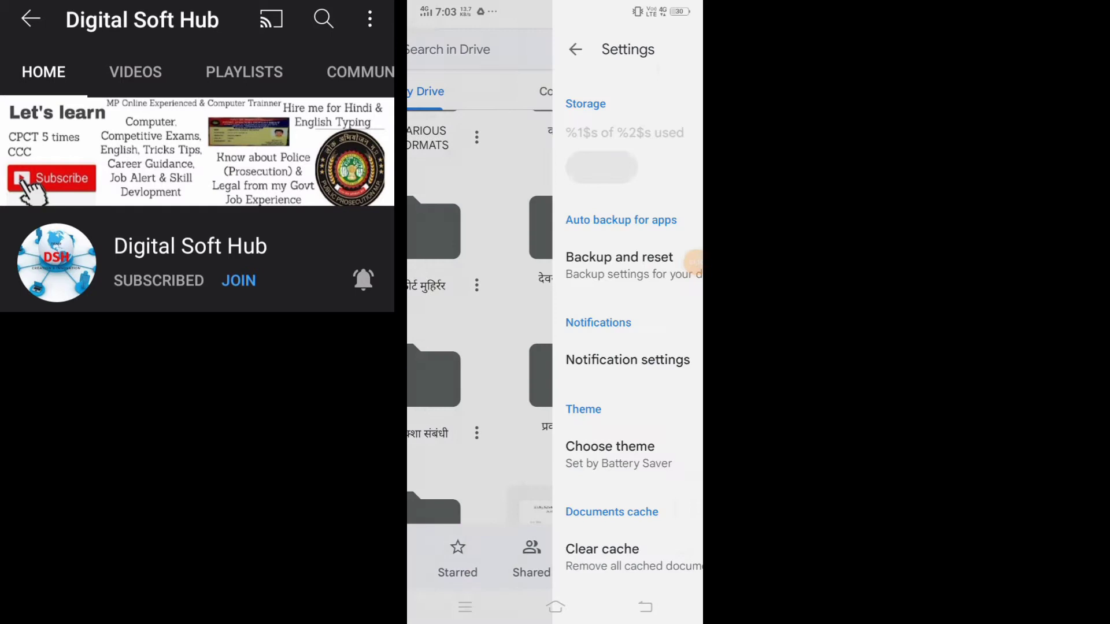
scroll(554, 329, down, 4)
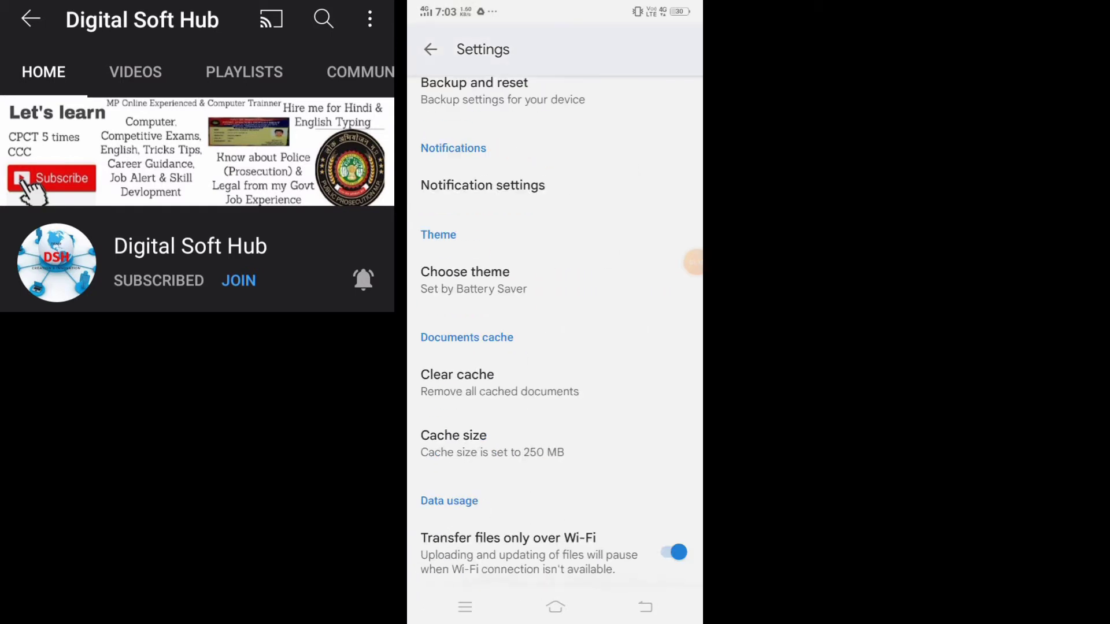
click(693, 262)
click(647, 285)
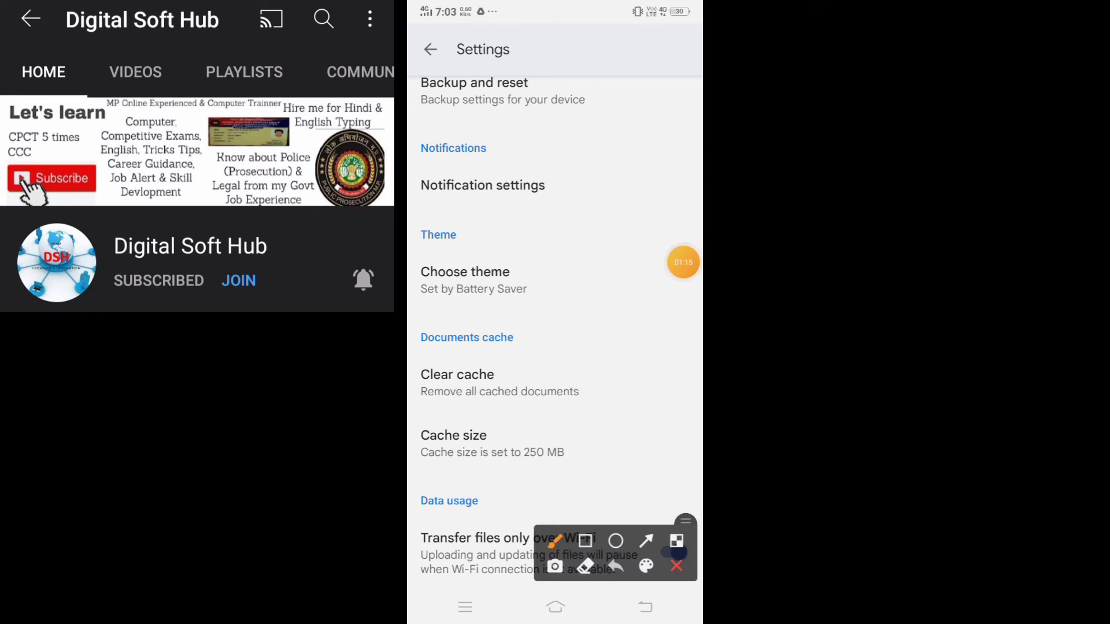
mouse_move(592, 496)
mouse_down()
mouse_move(432, 546)
mouse_move(537, 500)
mouse_up()
click(677, 565)
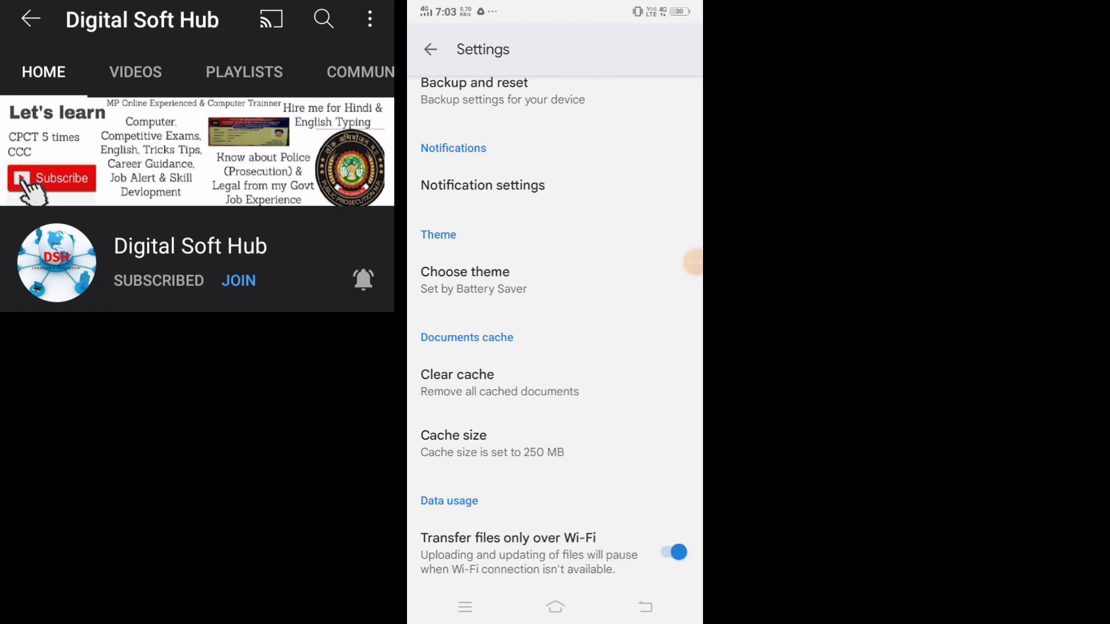
click(683, 262)
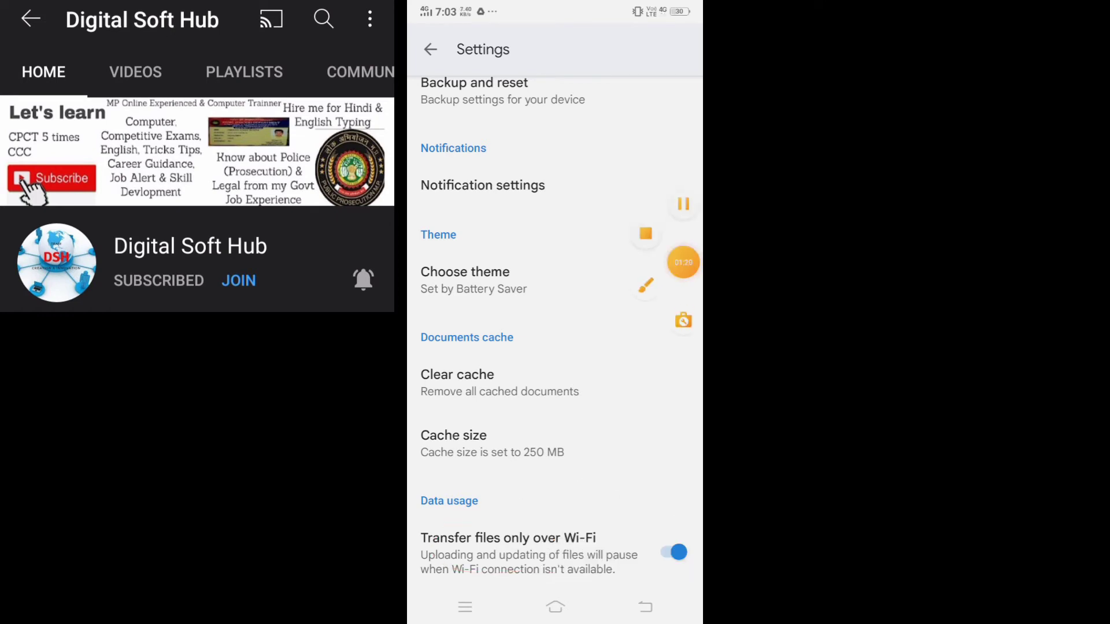
click(645, 285)
drag(488, 525, 647, 421)
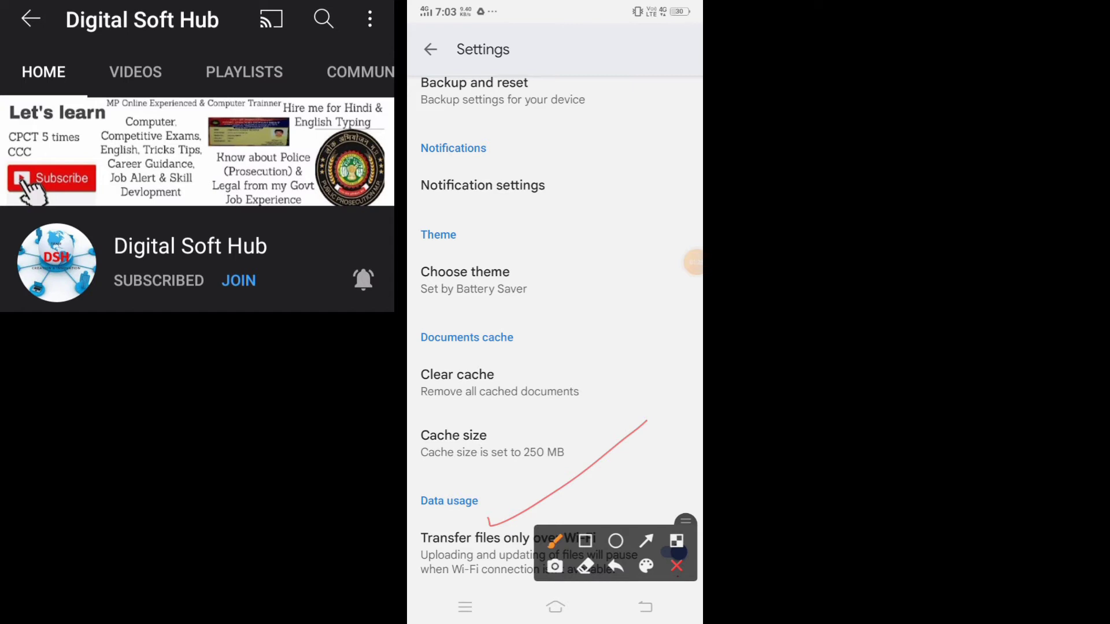
click(677, 566)
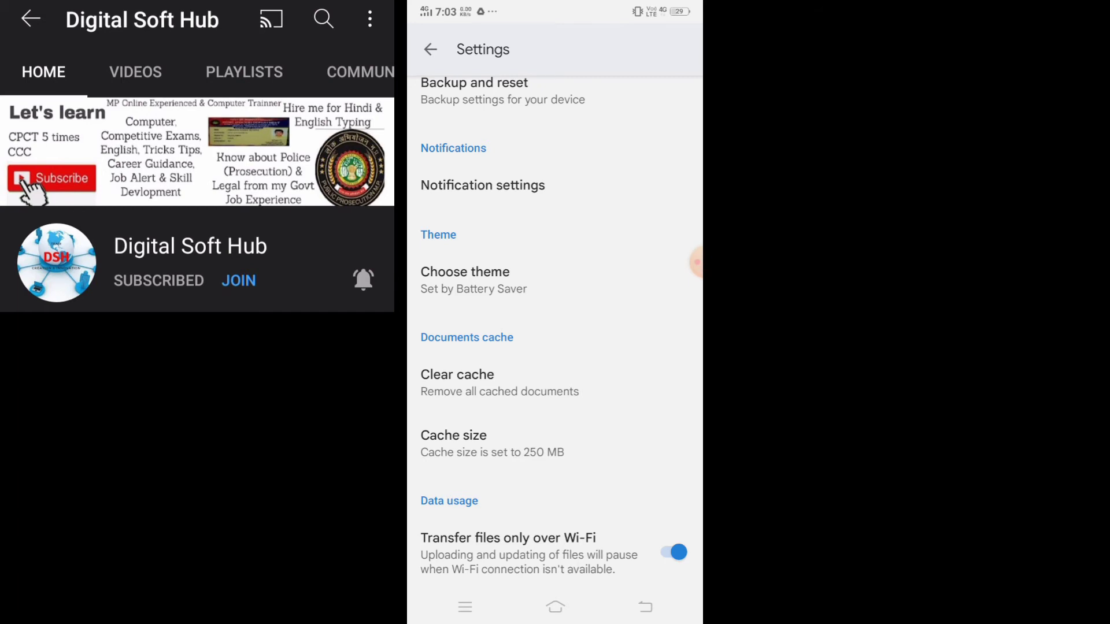
click(677, 551)
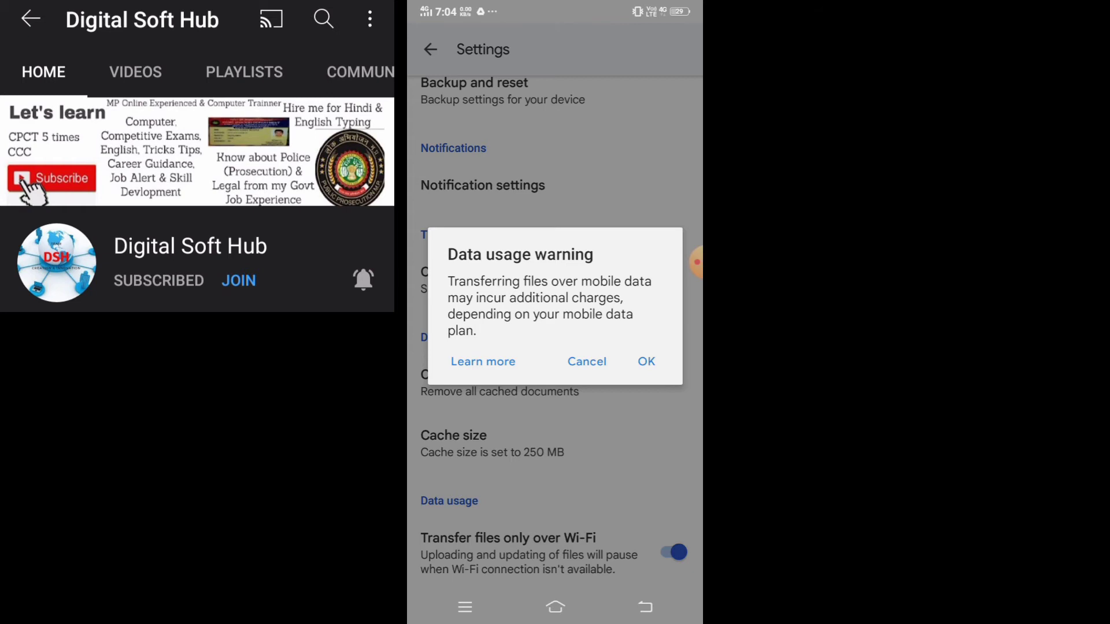
Confirm OK on the Data usage warning, switching the Wi-Fi-only transfer toggle off
click(695, 261)
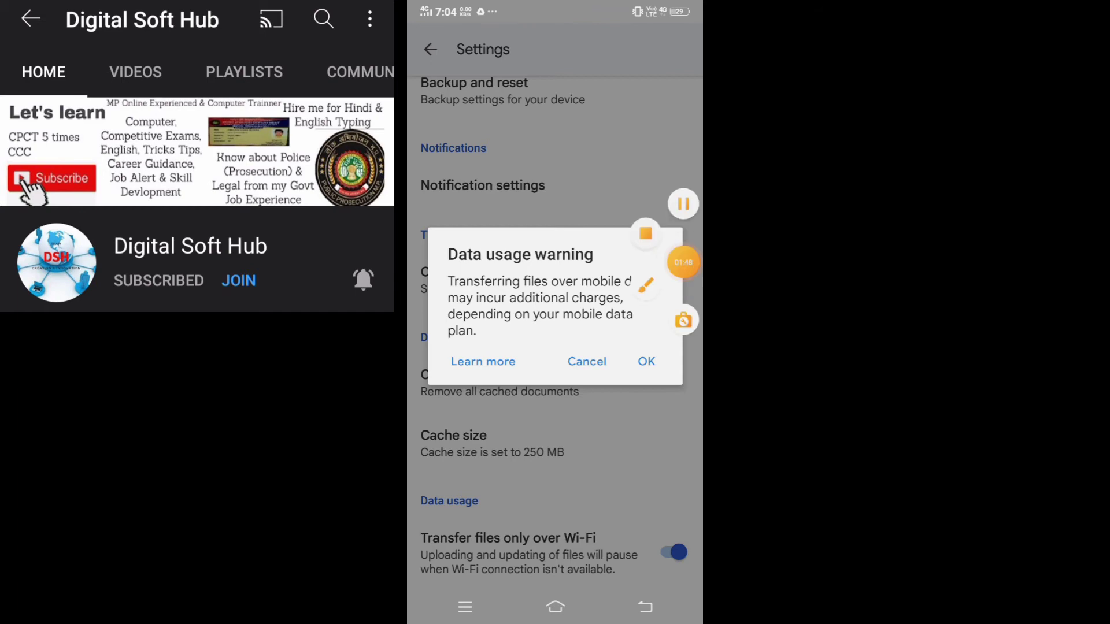
click(652, 279)
drag(607, 230, 521, 227)
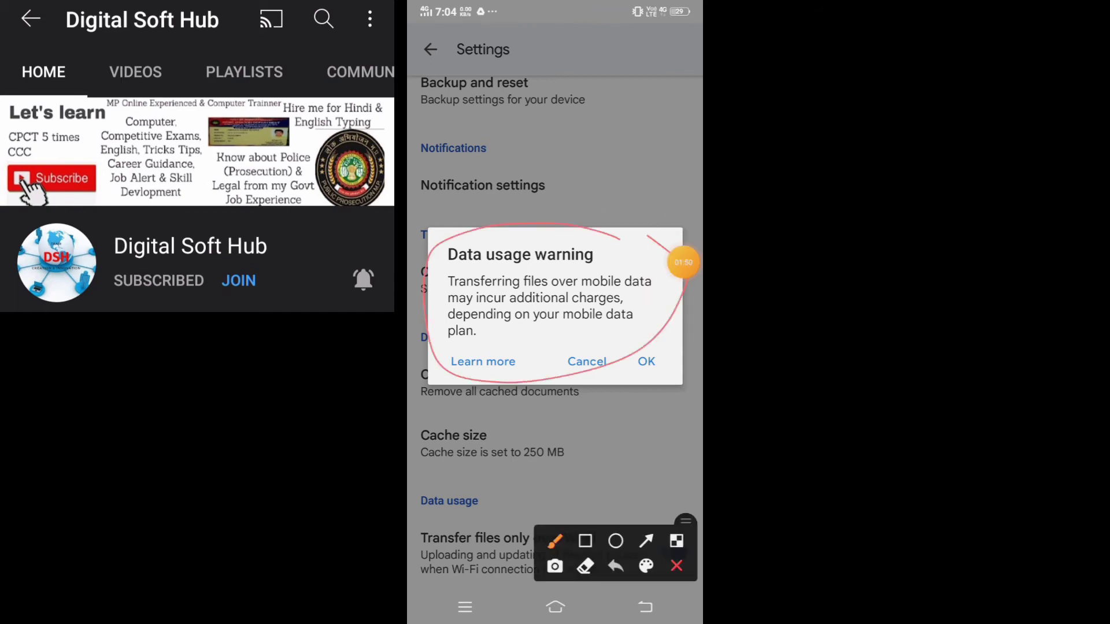
click(676, 566)
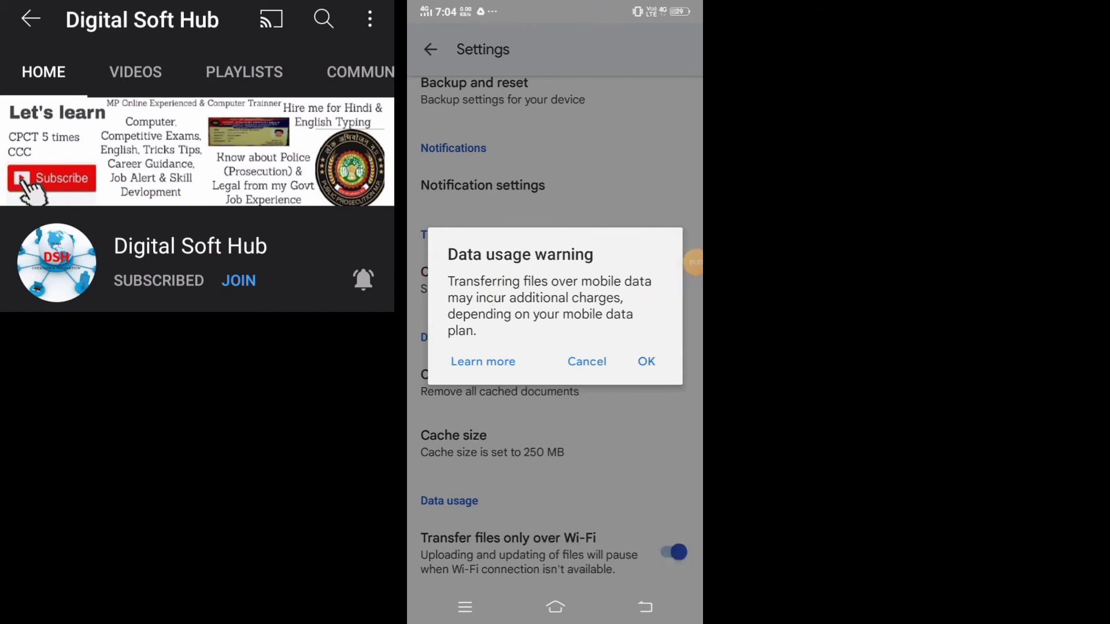
click(646, 360)
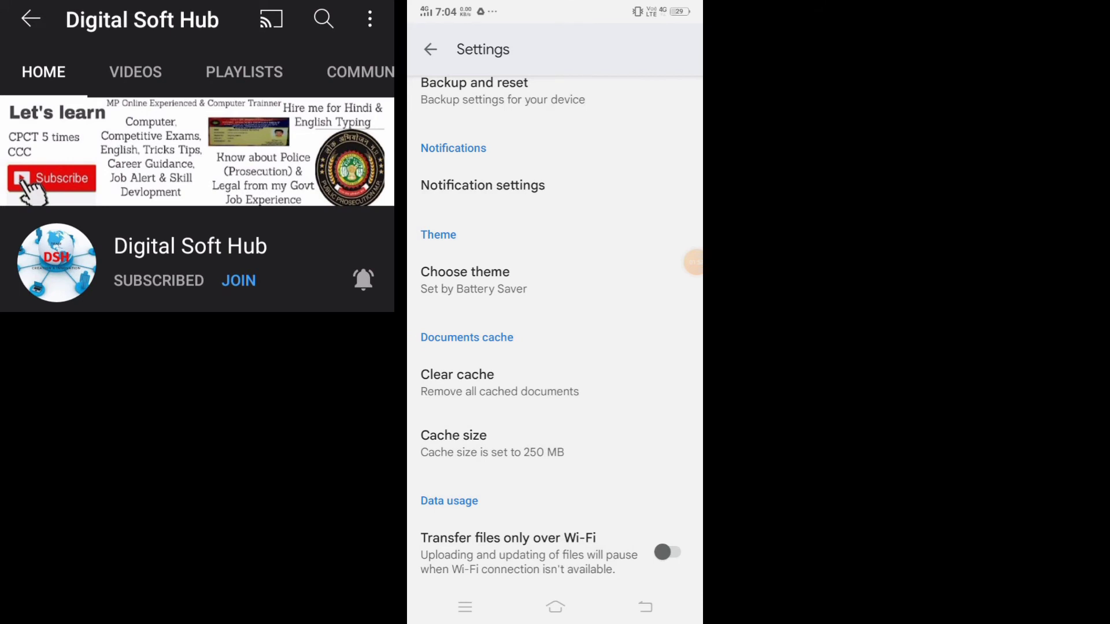
Back in Files, upload display_pdf (4).pdf from Downloads and find its finished preview in My Drive
click(430, 50)
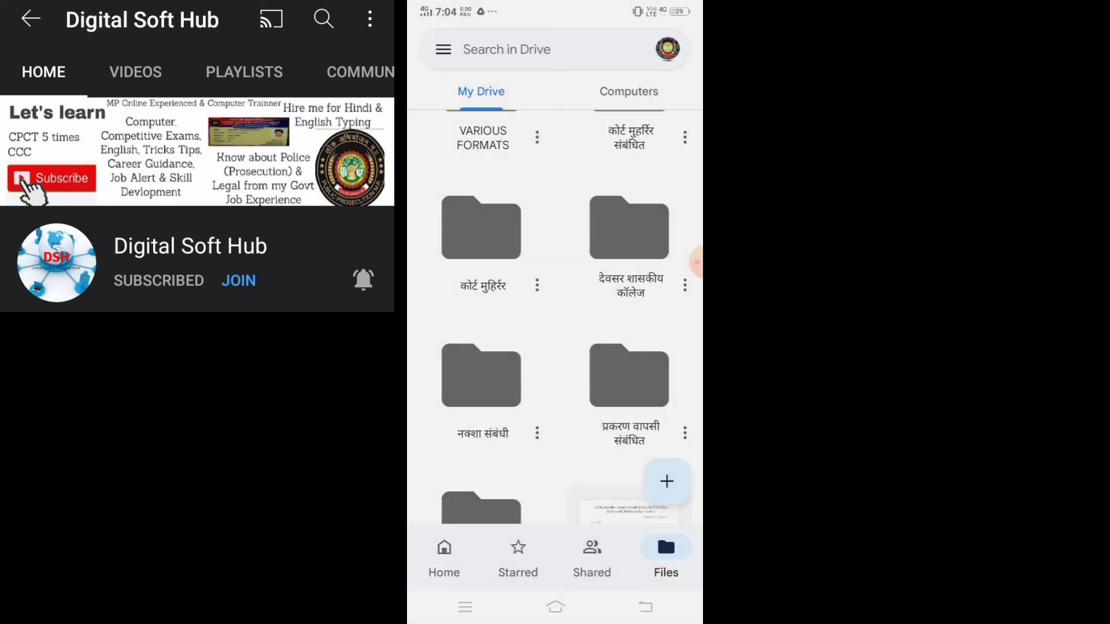
scroll(555, 312, down, 5)
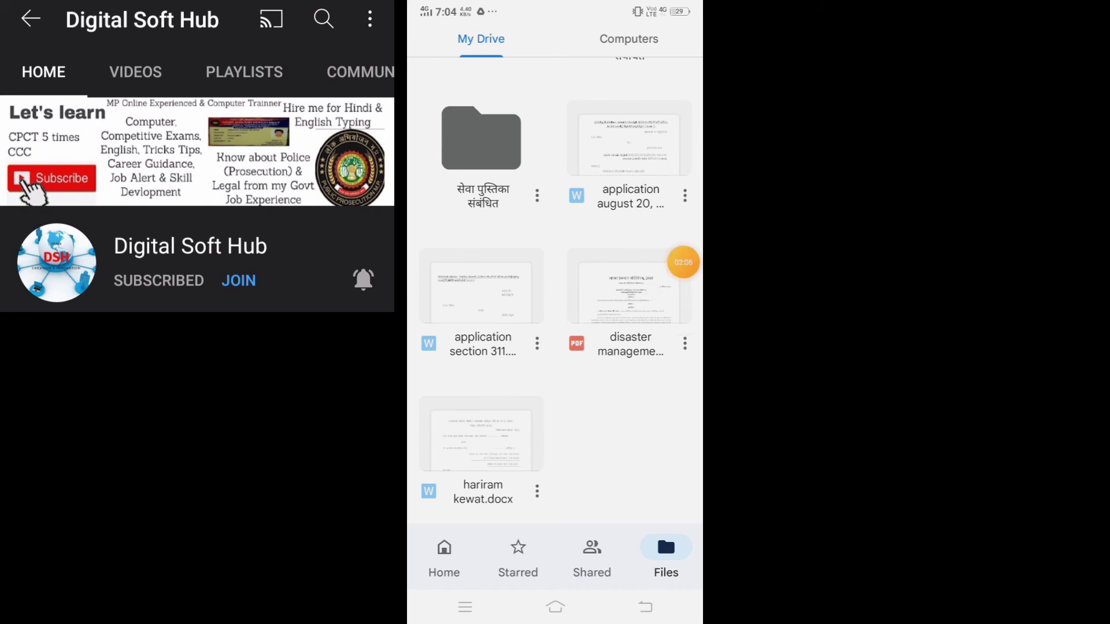
scroll(555, 286, up, 10)
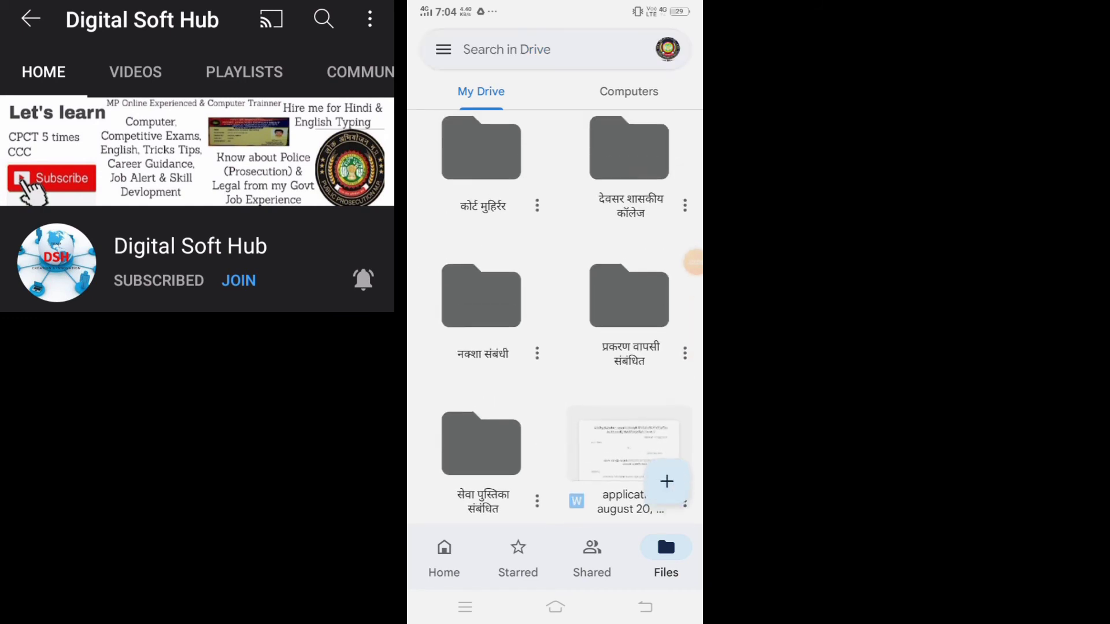
scroll(555, 312, up, 5)
click(666, 481)
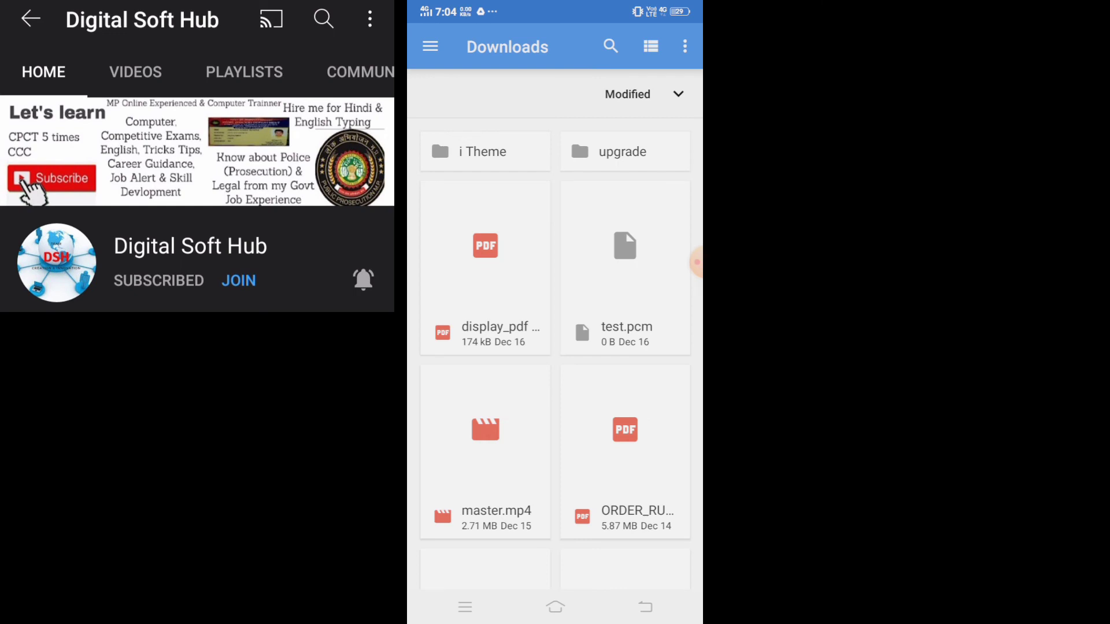
click(485, 260)
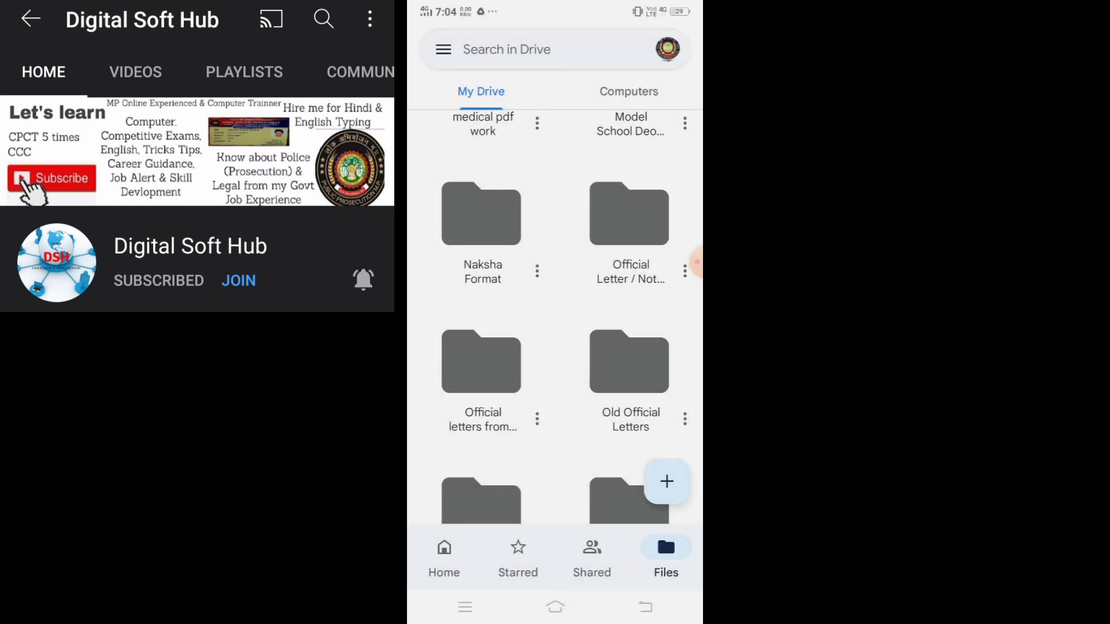
scroll(555, 312, down, 5)
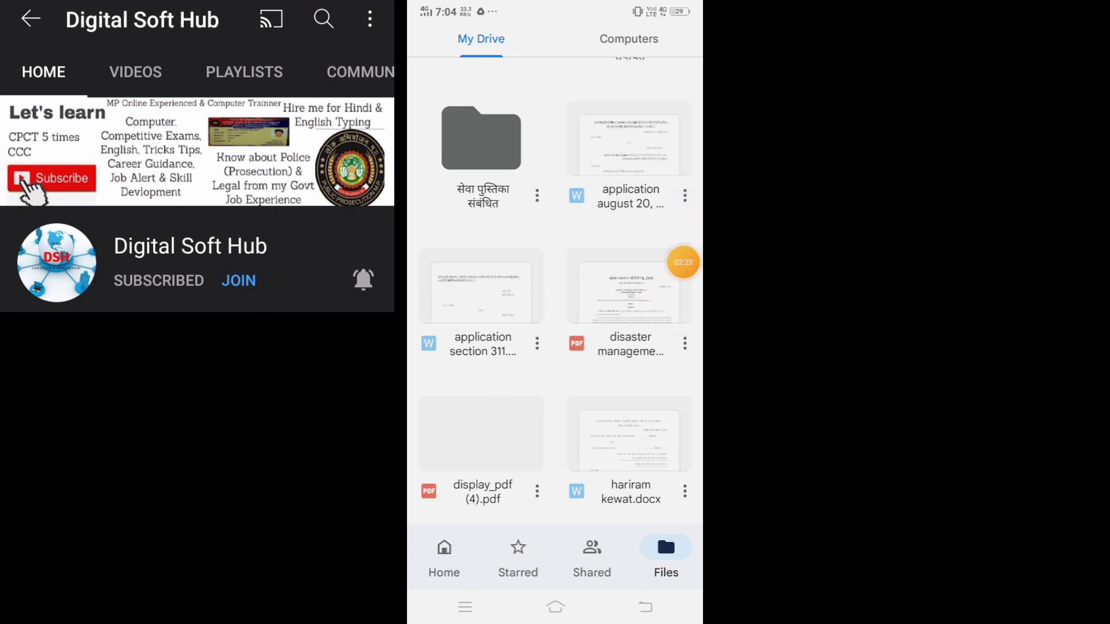
click(682, 263)
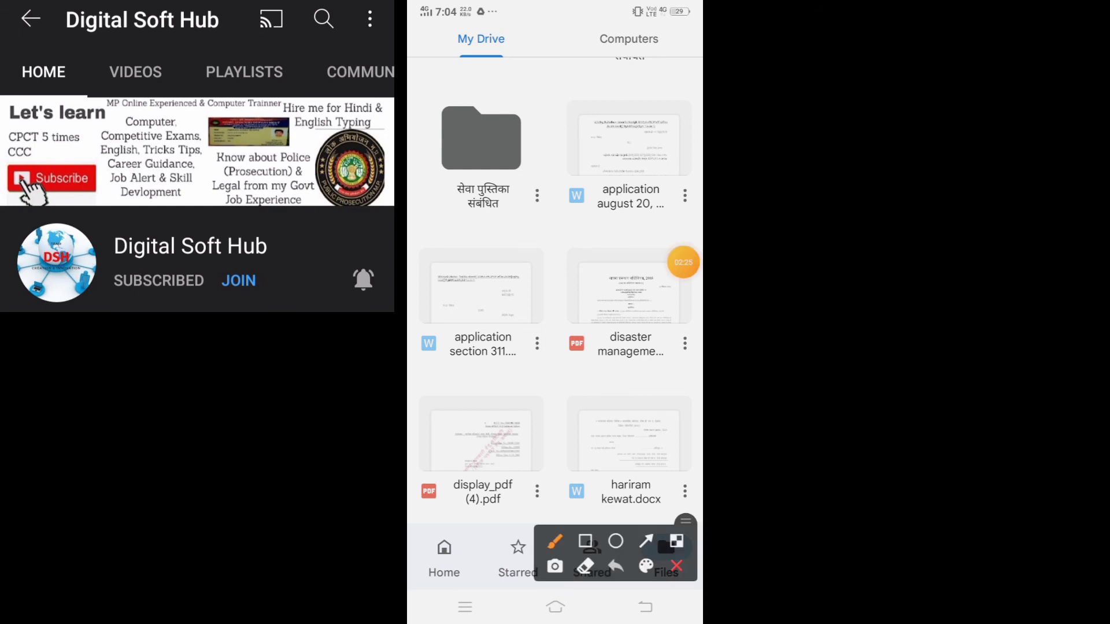
mouse_move(434, 473)
mouse_down()
mouse_move(535, 415)
mouse_move(458, 457)
mouse_up()
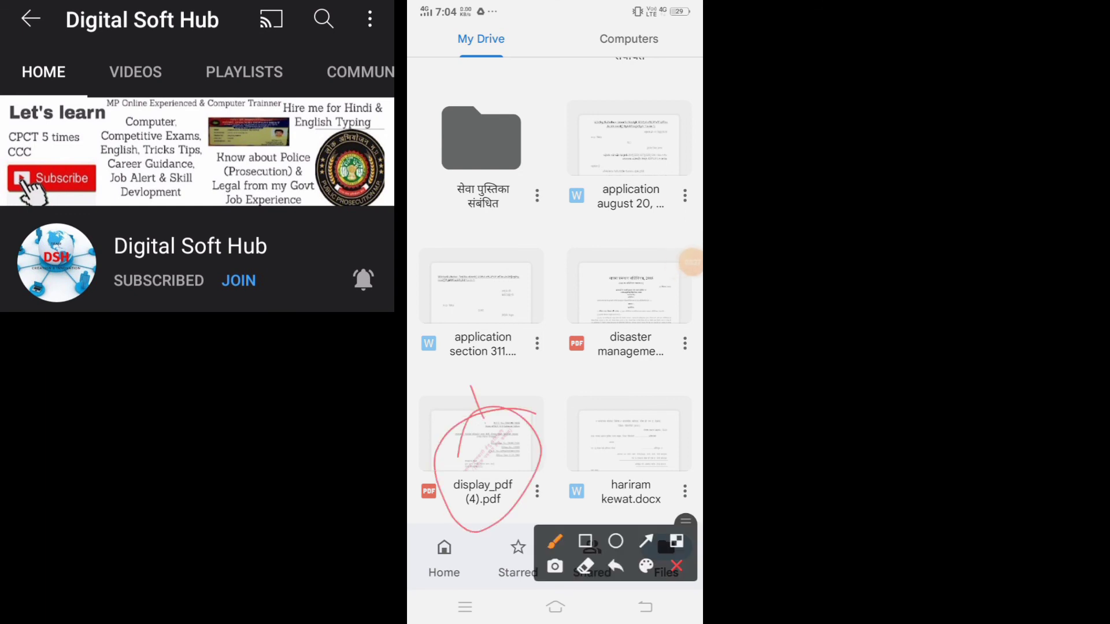
drag(470, 387, 570, 351)
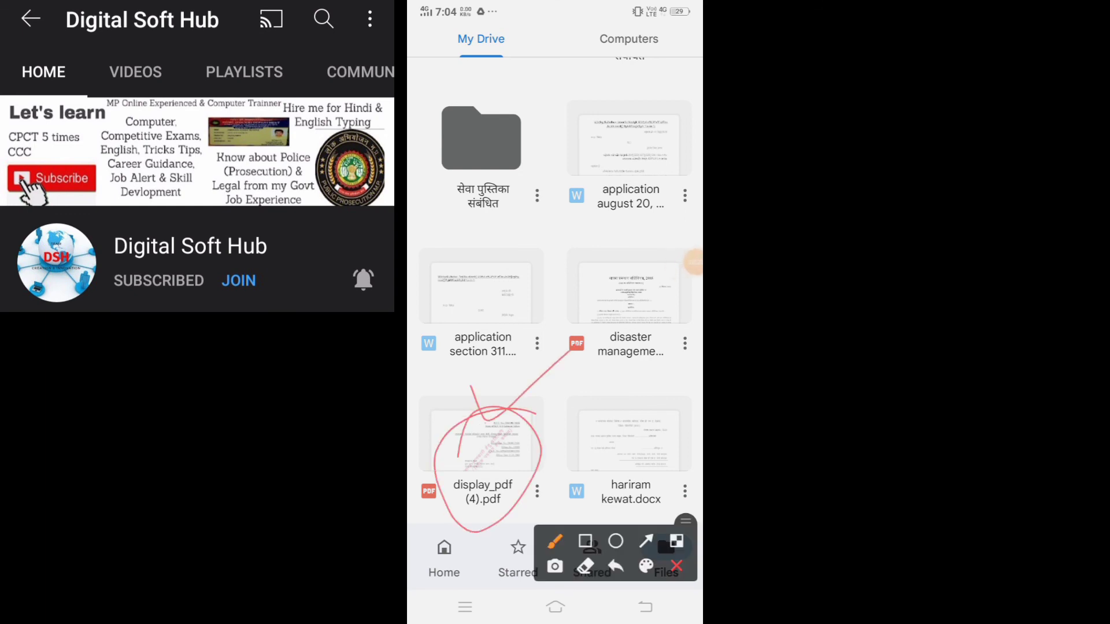